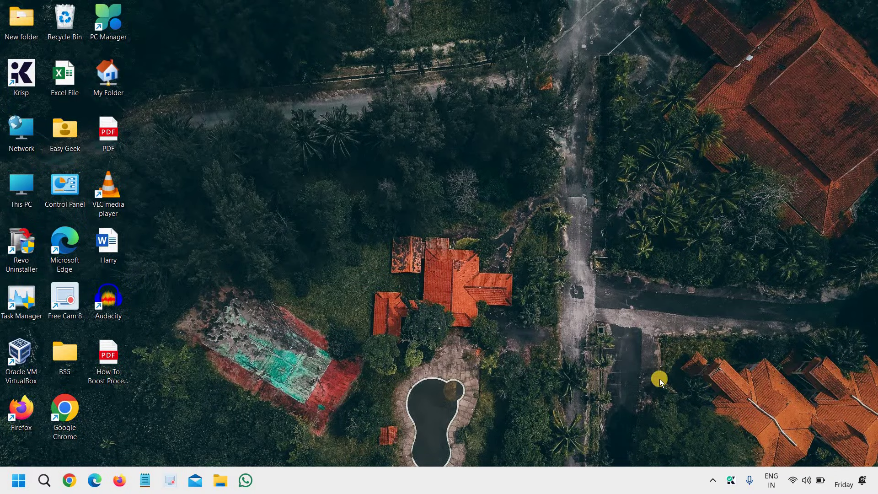
- Open Sound settings from the tray, choose Speakers (Realtek(R) Audio) as output, and set volume to 100
{"action": "right_click", "coordinate": [808, 481]}
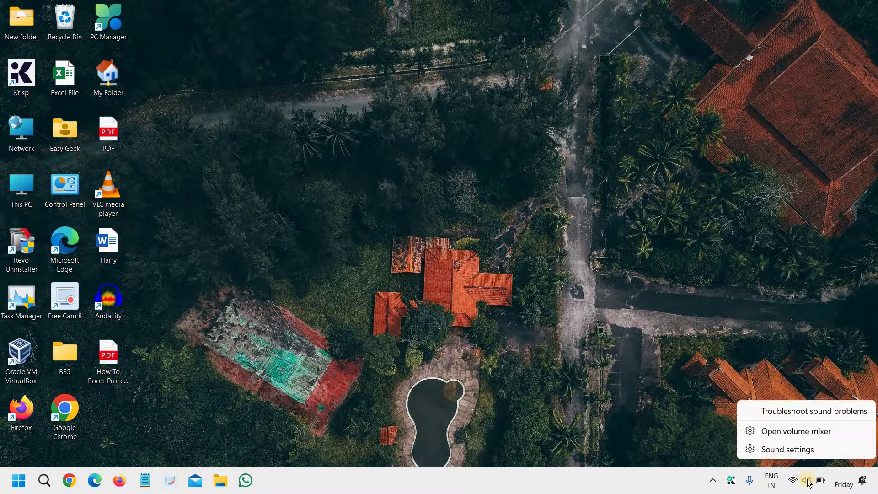
{"action": "left_click", "coordinate": [791, 451]}
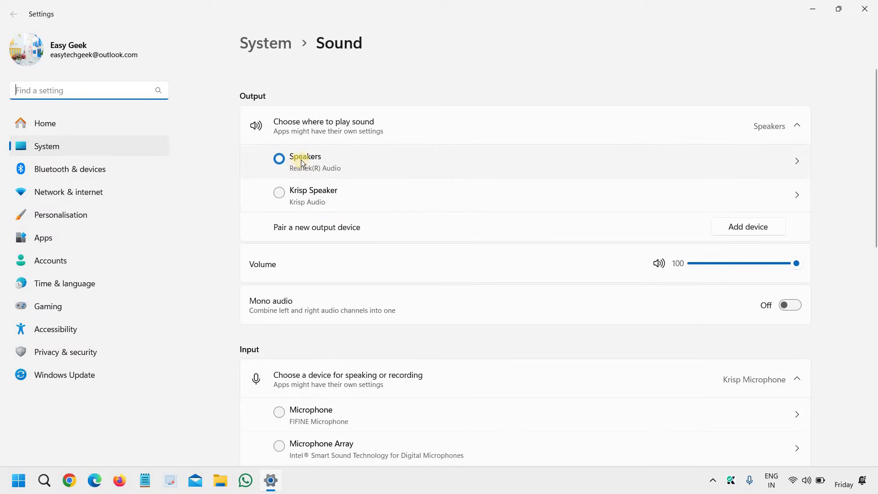
{"action": "left_click", "coordinate": [284, 160]}
{"action": "left_click", "coordinate": [279, 158]}
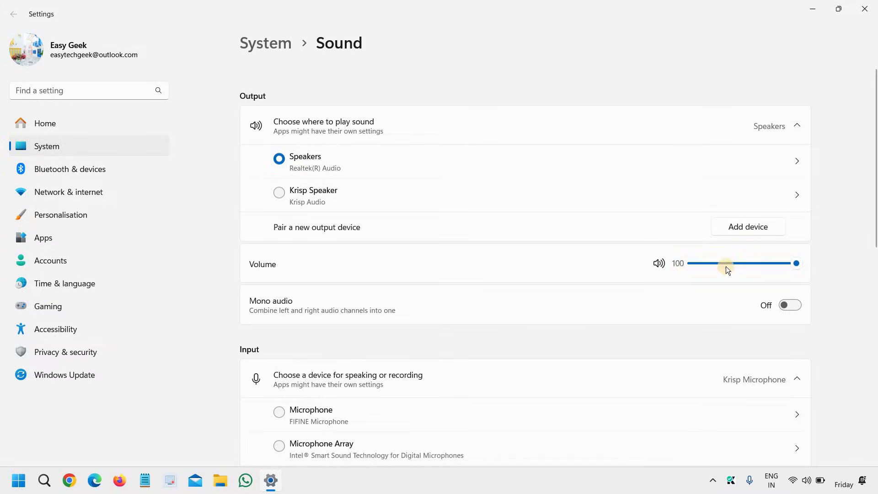
{"action": "left_click_drag", "start_coordinate": [795, 263], "coordinate": [814, 262]}
- Scroll the Sound page down to the Advanced section showing Volume mixer and More sound settings
{"action": "scroll", "coordinate": [547, 300], "scroll_direction": "down", "scroll_amount": 5}
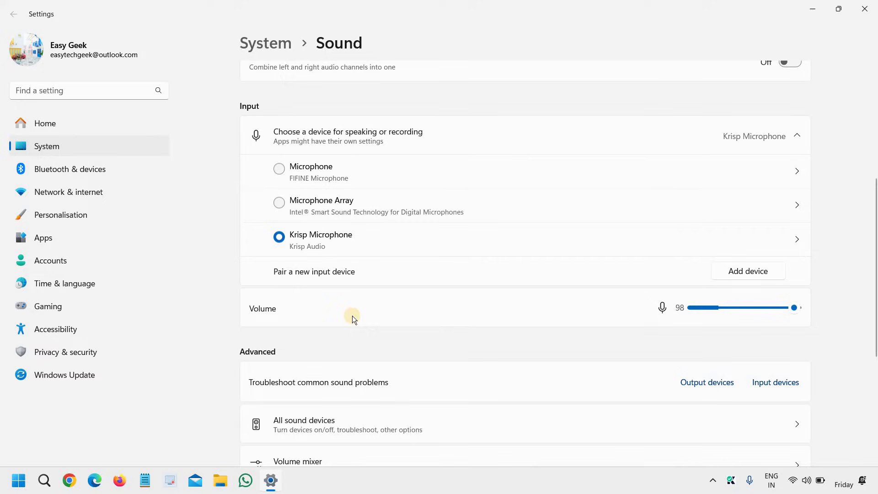
{"action": "scroll", "coordinate": [487, 227], "scroll_direction": "down", "scroll_amount": 2}
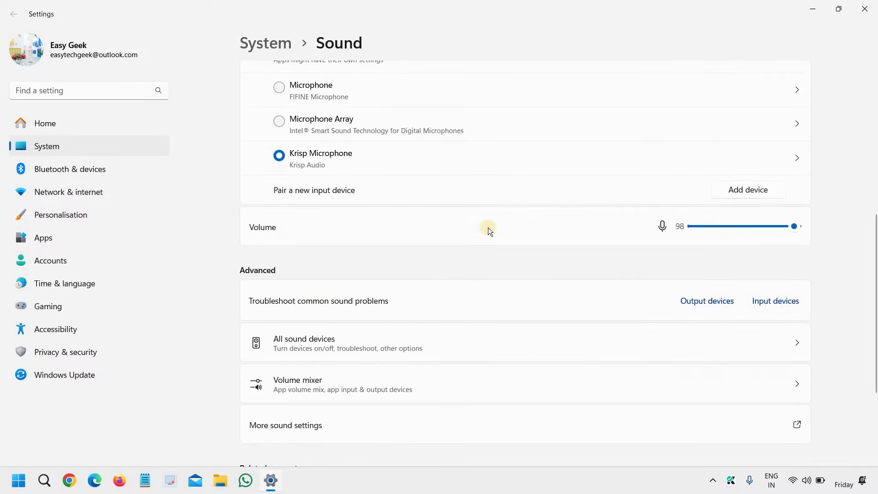
{"action": "scroll", "coordinate": [356, 273], "scroll_direction": "down", "scroll_amount": 3}
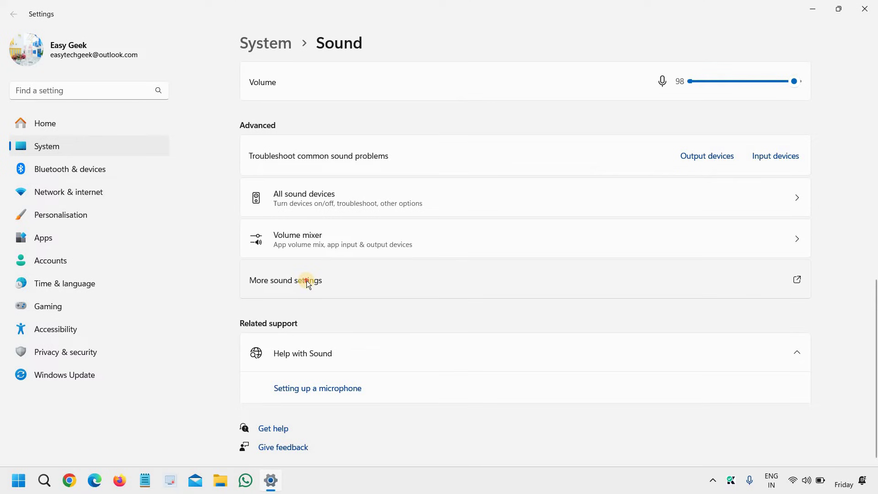
- Open More sound settings and inspect the Speakers and Realtek Headphones entries on the Playback tab
{"action": "left_click", "coordinate": [306, 282]}
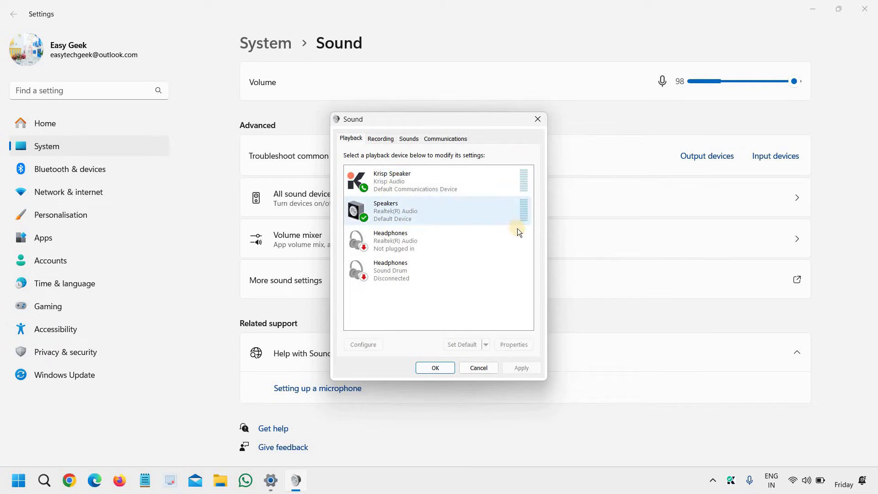
{"action": "right_click", "coordinate": [419, 211]}
{"action": "left_click", "coordinate": [413, 210]}
{"action": "left_click", "coordinate": [397, 212]}
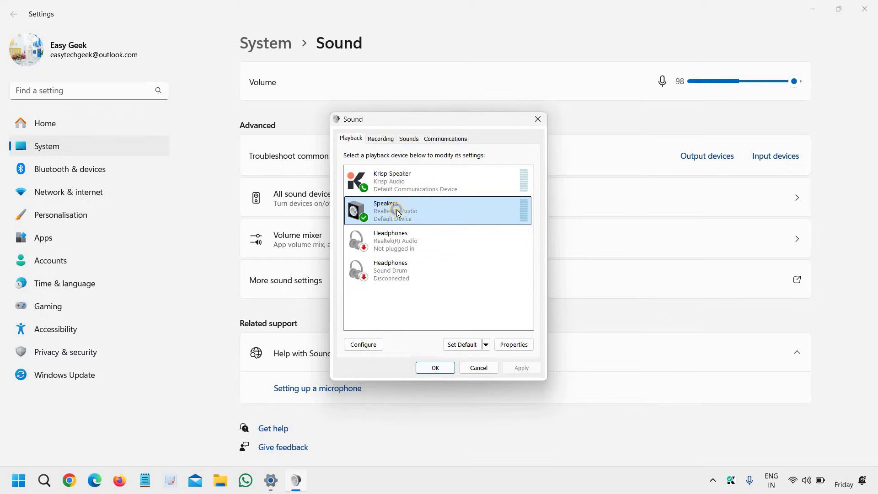
{"action": "right_click", "coordinate": [397, 213]}
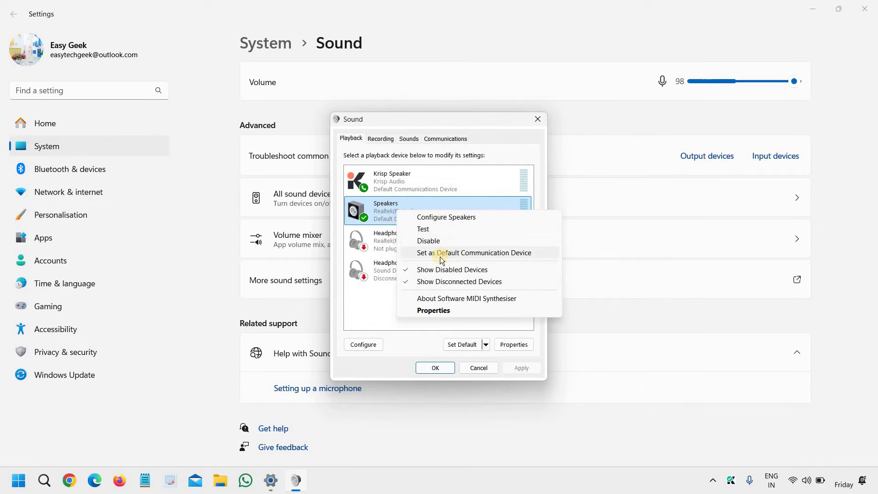
{"action": "left_click", "coordinate": [384, 219]}
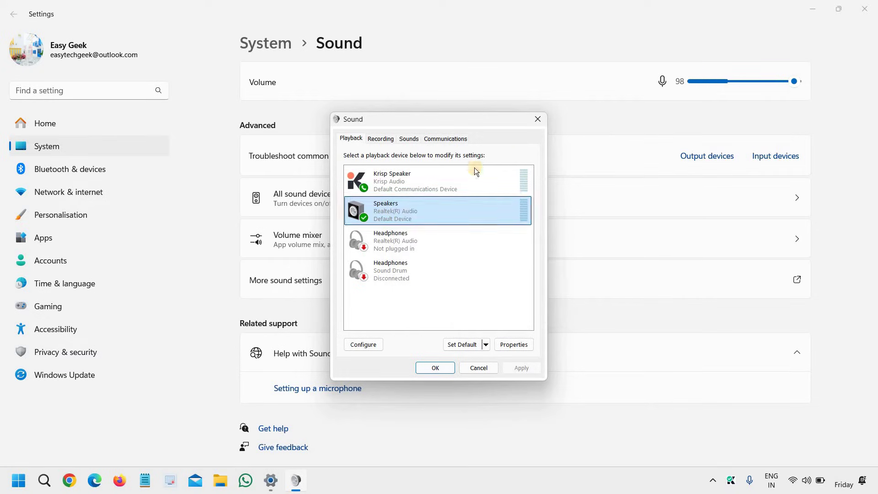
{"action": "right_click", "coordinate": [402, 207]}
{"action": "left_click", "coordinate": [418, 244]}
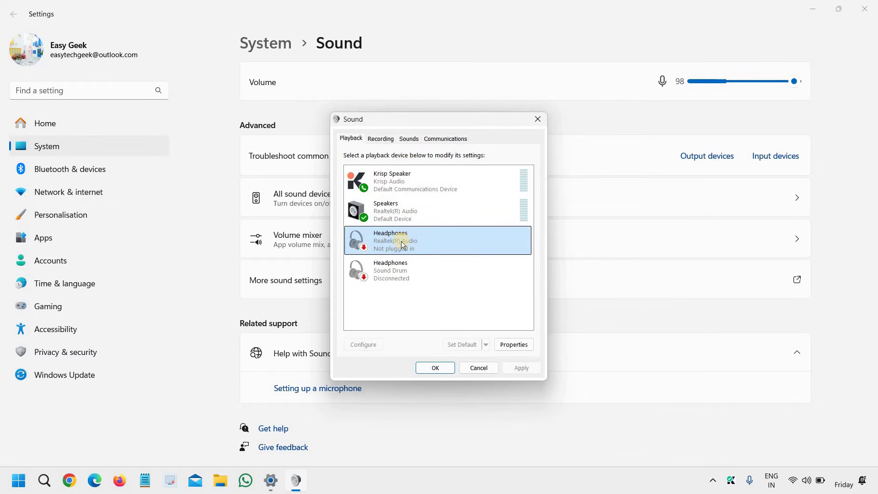
- Check the Speakers properties, level 100 and format 24 bit, 48000 Hz, then close them with OK
{"action": "right_click", "coordinate": [403, 212]}
{"action": "double_click", "coordinate": [403, 212]}
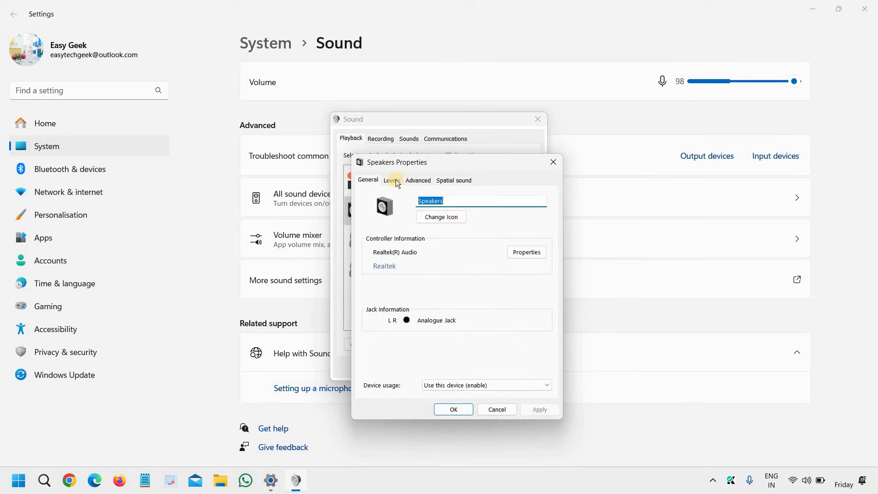
{"action": "left_click", "coordinate": [393, 181]}
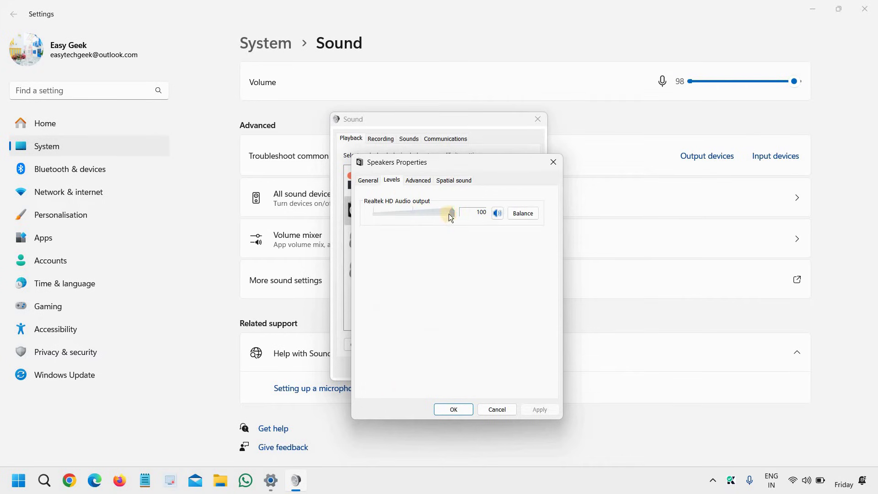
{"action": "mouse_move", "coordinate": [452, 213]}
{"action": "left_mouse_down"}
{"action": "mouse_move", "coordinate": [418, 212]}
{"action": "mouse_move", "coordinate": [454, 210]}
{"action": "left_mouse_up"}
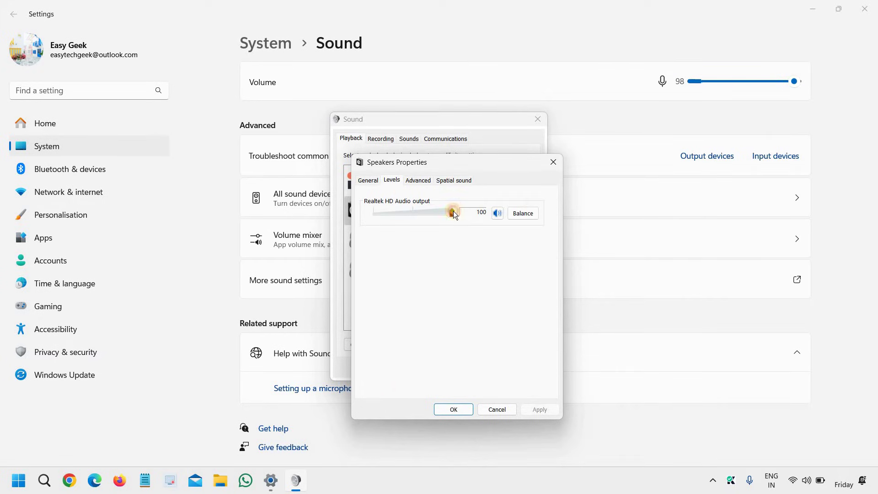
{"action": "left_click", "coordinate": [425, 185]}
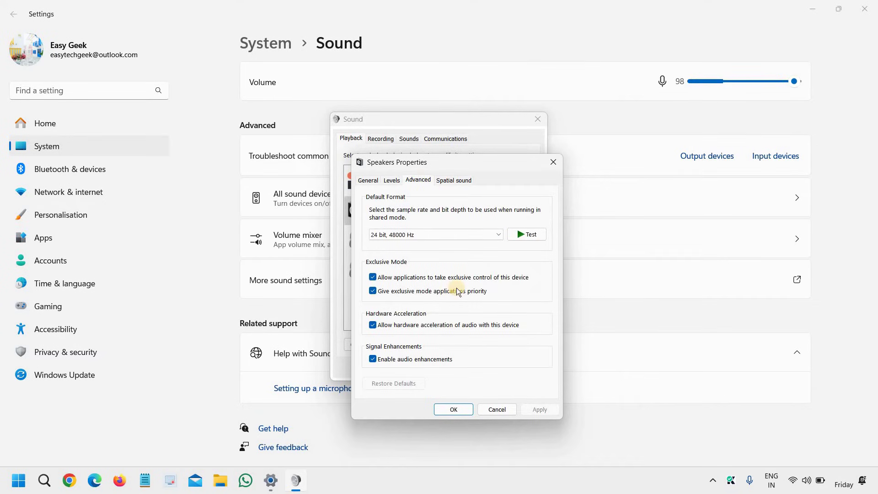
{"action": "left_click", "coordinate": [455, 410]}
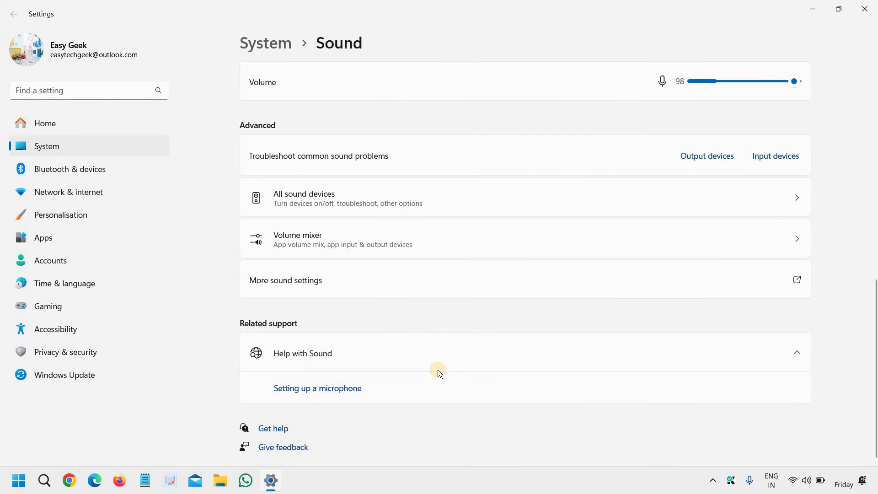
- Close the Sound dialog and open the Volume mixer, keeping Speakers as the output device
{"action": "left_click", "coordinate": [436, 368]}
{"action": "right_click", "coordinate": [807, 481]}
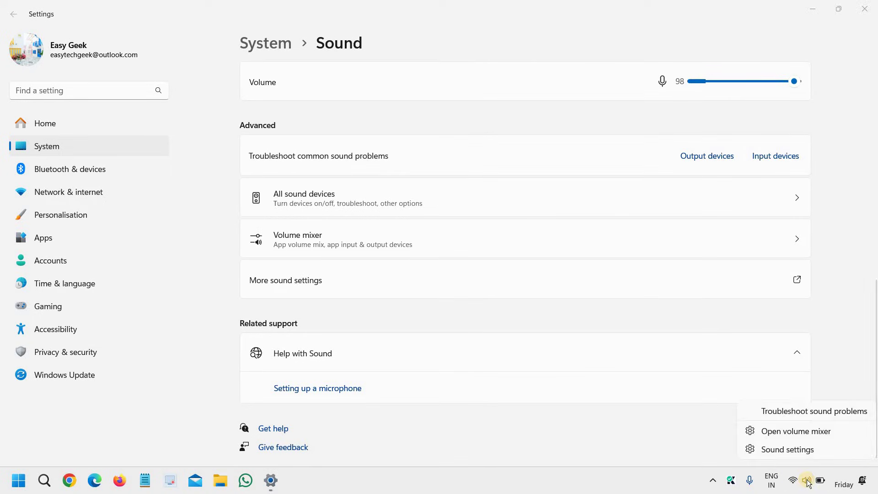
{"action": "left_click", "coordinate": [797, 432]}
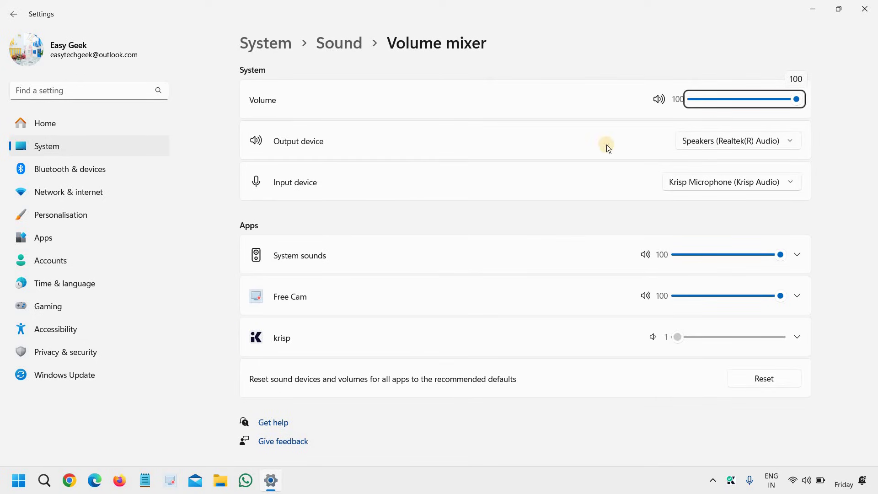
{"action": "left_click", "coordinate": [736, 144]}
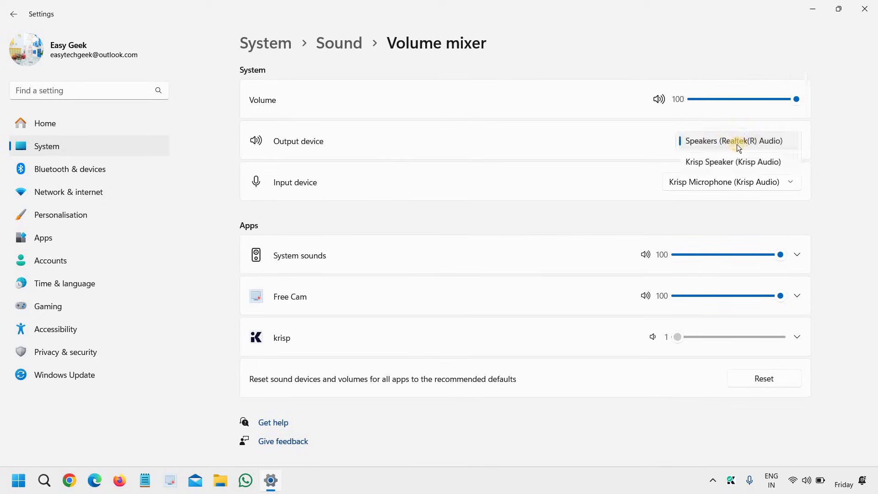
{"action": "left_click", "coordinate": [588, 144]}
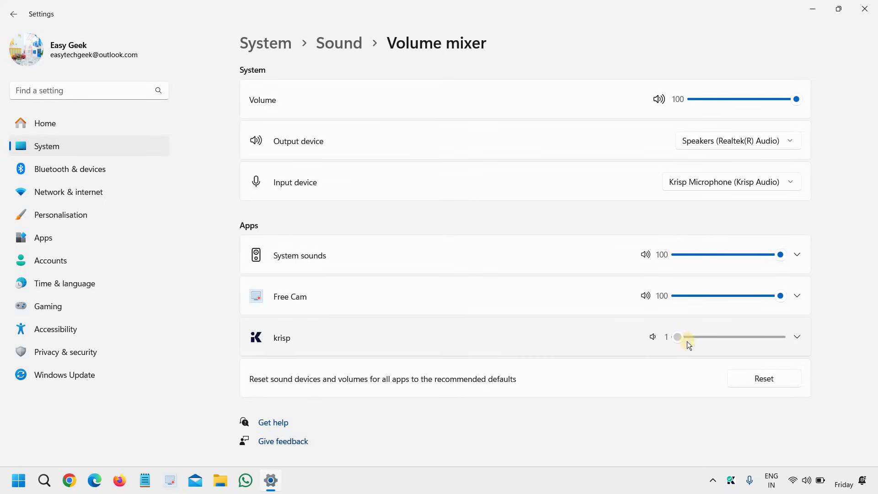
- Inspect krisp's output and input device options in the mixer, then close Settings
{"action": "left_click", "coordinate": [673, 333]}
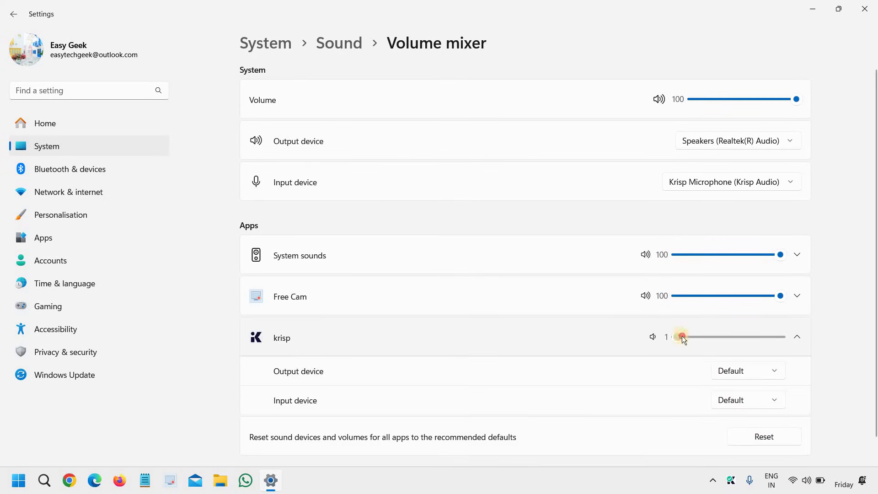
{"action": "left_click", "coordinate": [657, 339]}
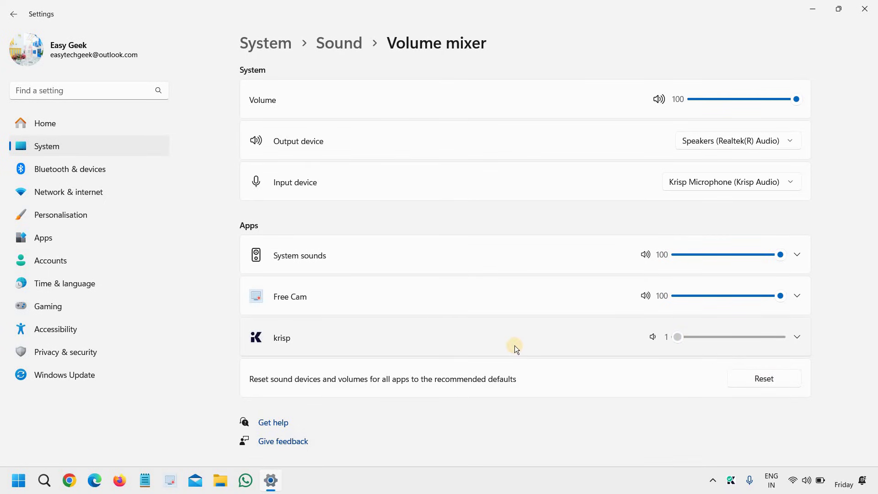
{"action": "left_click", "coordinate": [864, 10]}
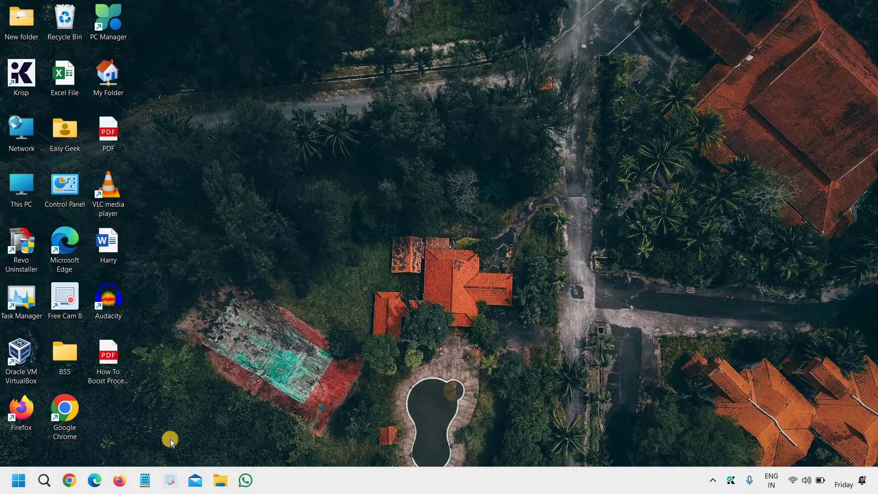
- Search 'tro' to reach Troubleshoot settings and show the Other trouble-shooters list including Audio
{"action": "left_click", "coordinate": [43, 481]}
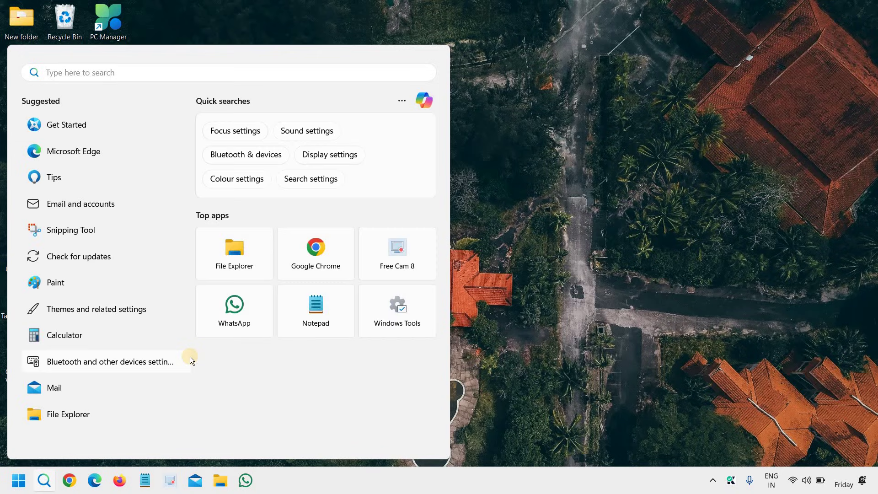
{"action": "type", "text": "tro"}
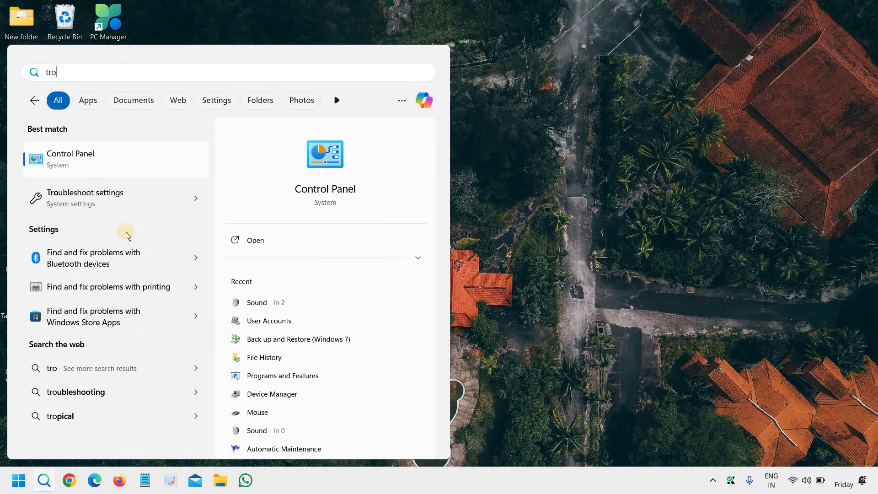
{"action": "left_click", "coordinate": [113, 206]}
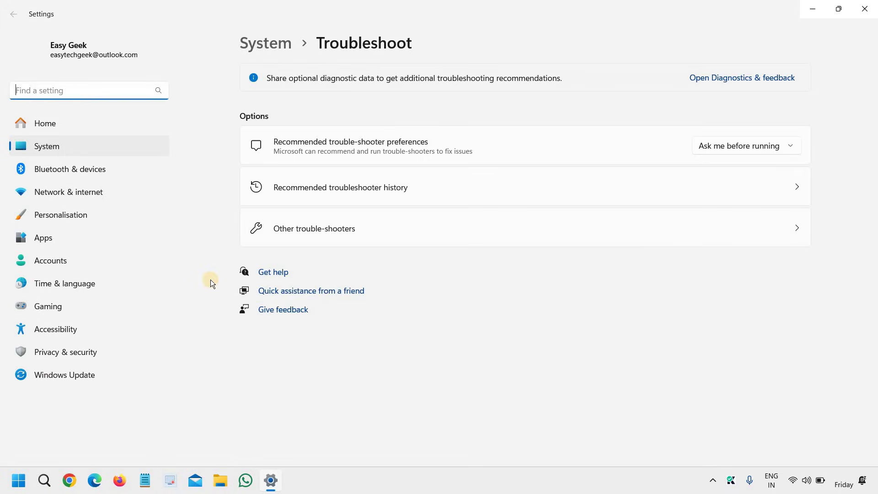
{"action": "left_click", "coordinate": [333, 229]}
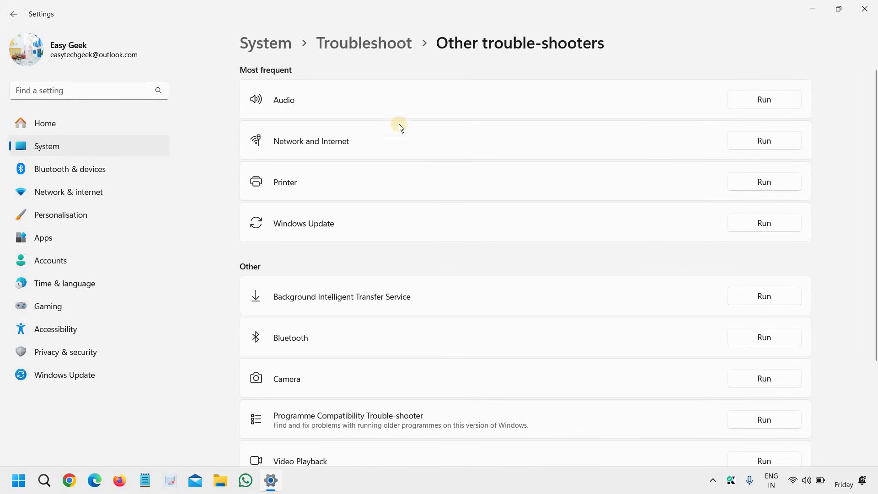
{"action": "scroll", "coordinate": [379, 300], "scroll_direction": "down", "scroll_amount": 3}
{"action": "scroll", "coordinate": [399, 291], "scroll_direction": "up", "scroll_amount": 3}
- Close Settings from the Other trouble-shooters page
{"action": "left_click", "coordinate": [865, 9]}
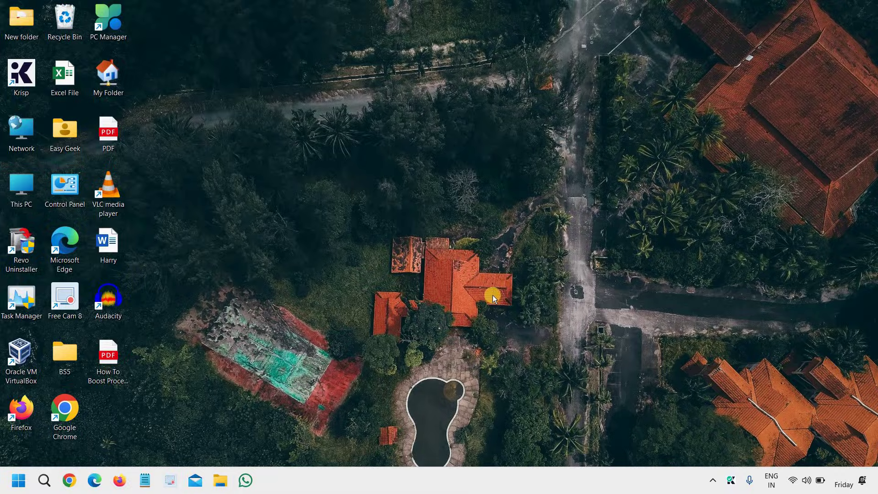